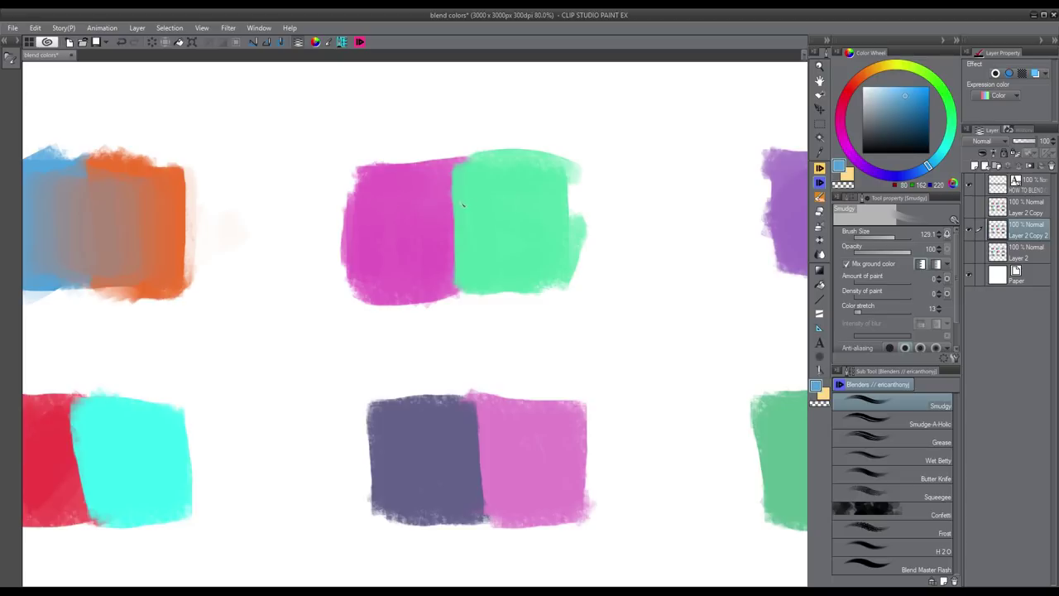
- Blend the boundary between the magenta and mint green swatches using the Smudgy blender
mouse_move(491, 195)
left_mouse_down()
mouse_move(415, 198)
mouse_move(498, 187)
mouse_move(416, 187)
mouse_move(515, 187)
mouse_move(417, 203)
mouse_move(512, 210)
mouse_move(399, 224)
mouse_move(496, 223)
mouse_move(399, 246)
mouse_move(512, 247)
mouse_move(410, 265)
mouse_move(480, 274)
mouse_move(412, 283)
mouse_move(518, 282)
mouse_move(419, 290)
left_mouse_up()
left_click_drag(500, 295, 442, 294)
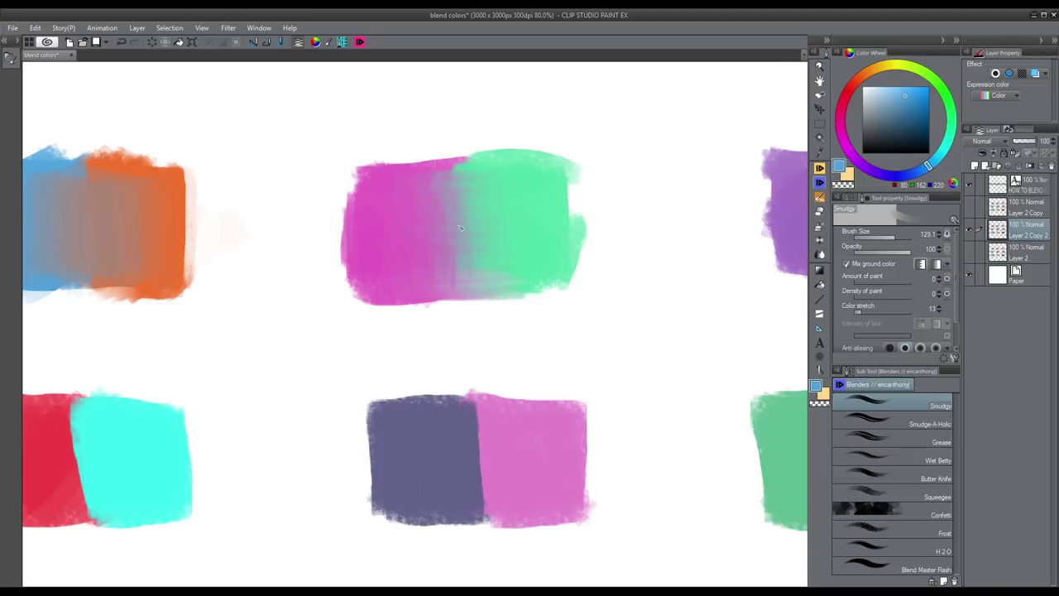
mouse_move(505, 183)
left_mouse_down()
mouse_move(389, 175)
mouse_move(500, 166)
mouse_move(456, 168)
left_mouse_up()
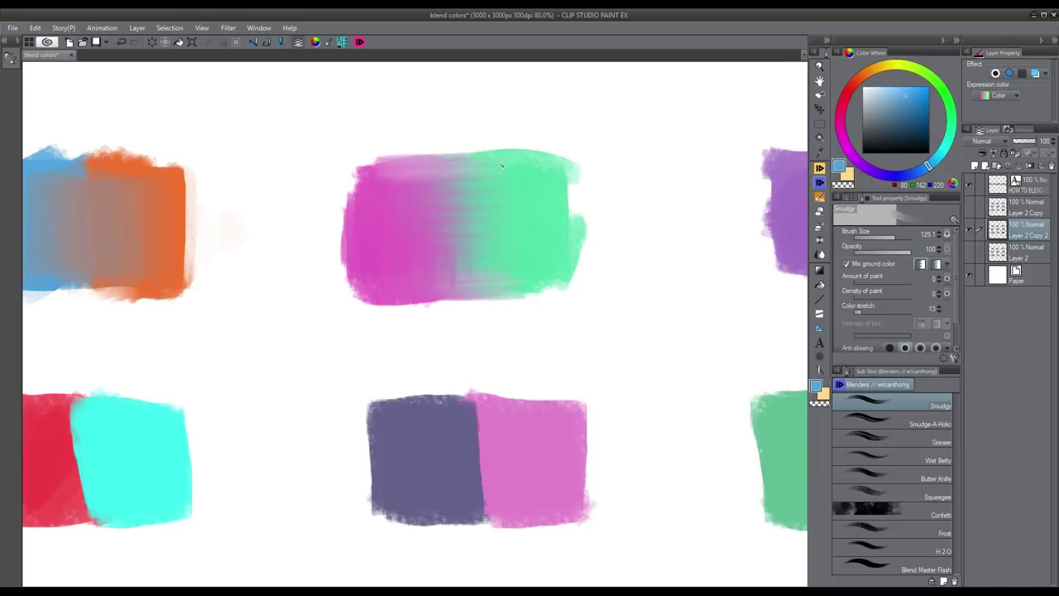
- Blend the boundary between the purple and yellow-orange swatches with the Frost blender, enlarging its brush size to about 173
scroll(516, 192, "down", 3)
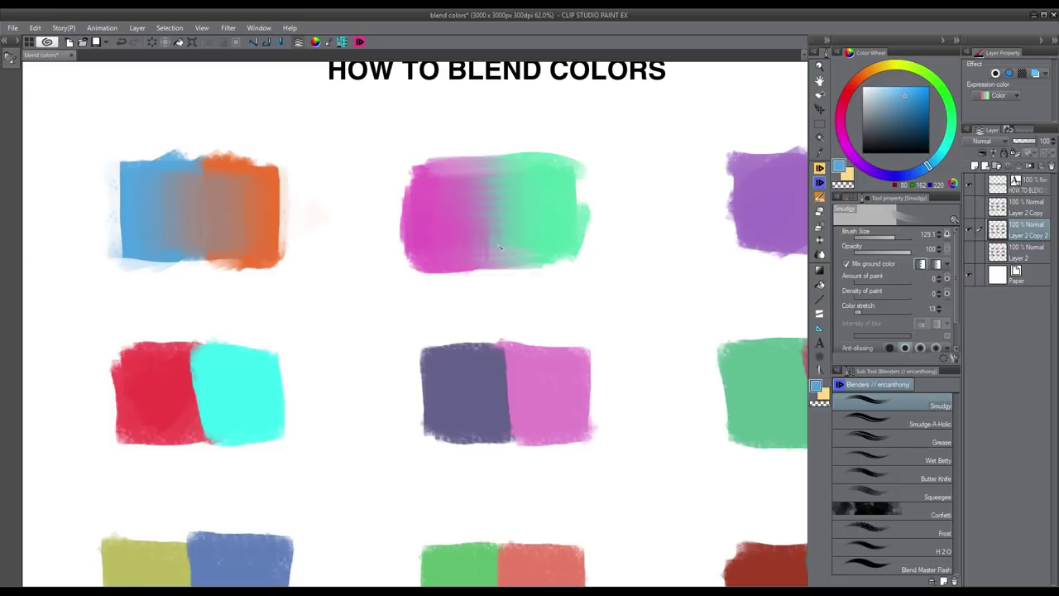
scroll(500, 246, "up", 2)
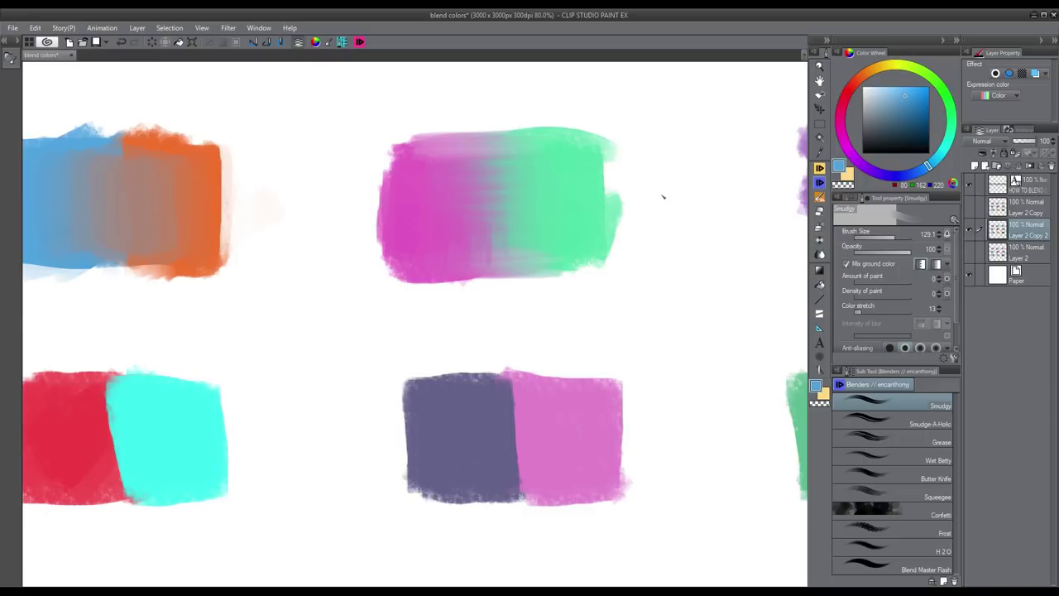
left_click_drag(662, 197, 471, 174)
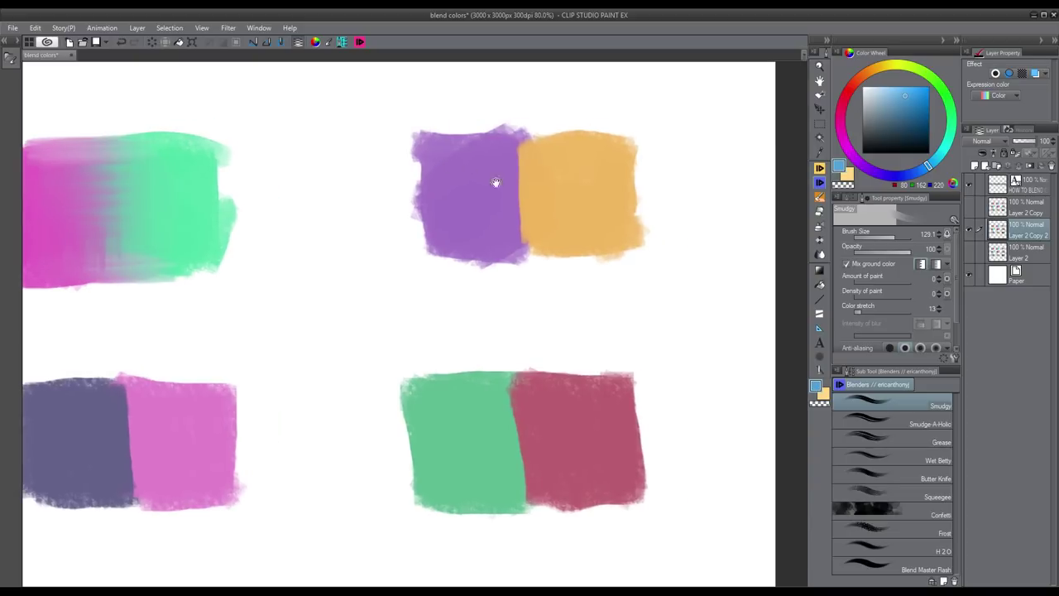
left_click_drag(551, 175, 522, 178)
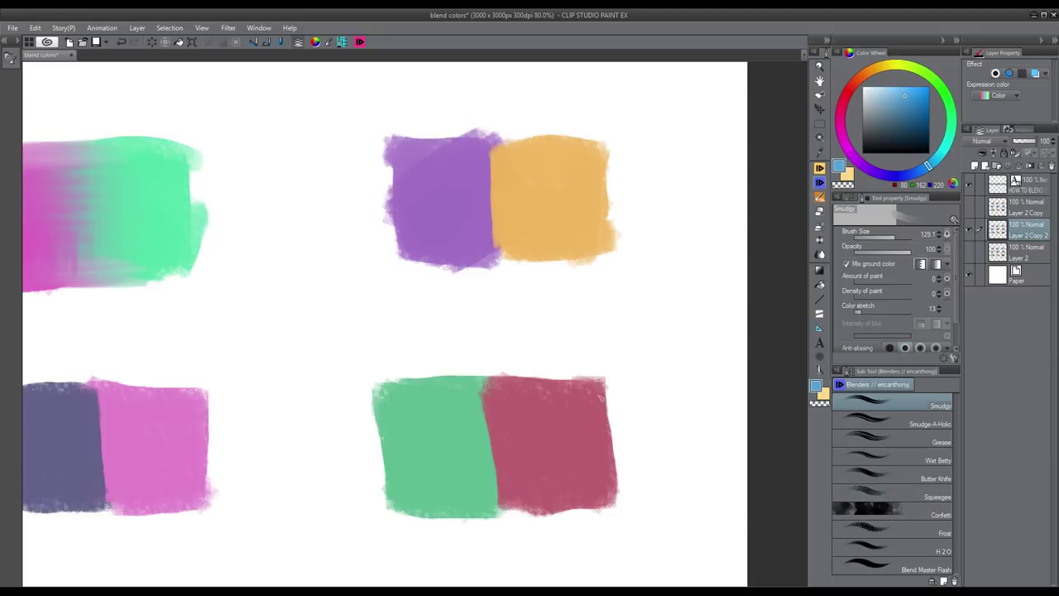
left_click(905, 533)
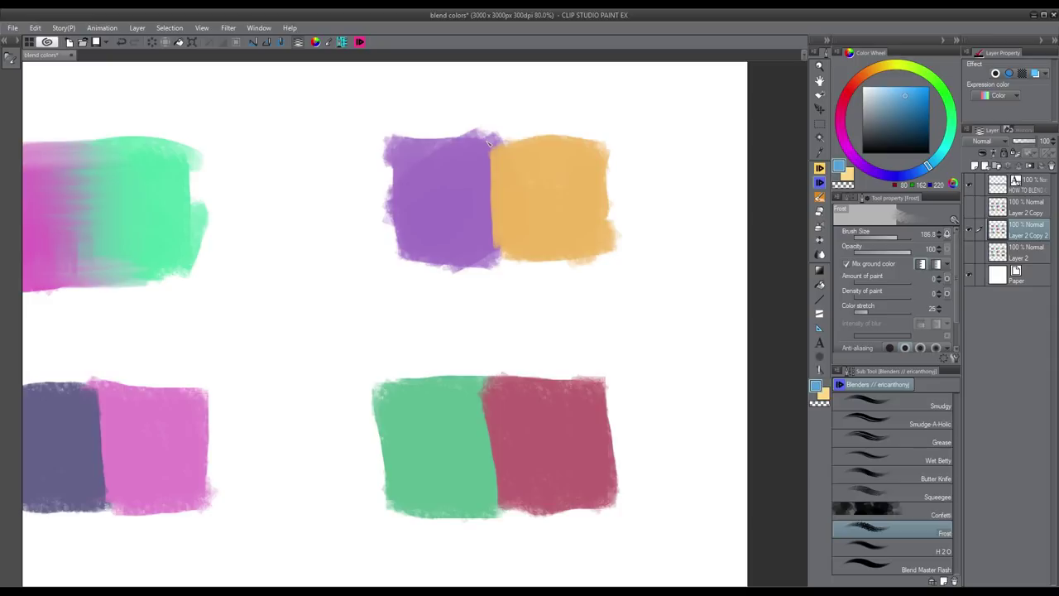
mouse_move(504, 218)
left_mouse_down()
mouse_move(522, 235)
mouse_move(461, 230)
mouse_move(556, 222)
mouse_move(454, 214)
mouse_move(538, 210)
mouse_move(542, 202)
mouse_move(455, 192)
mouse_move(536, 173)
mouse_move(459, 166)
mouse_move(542, 151)
left_mouse_up()
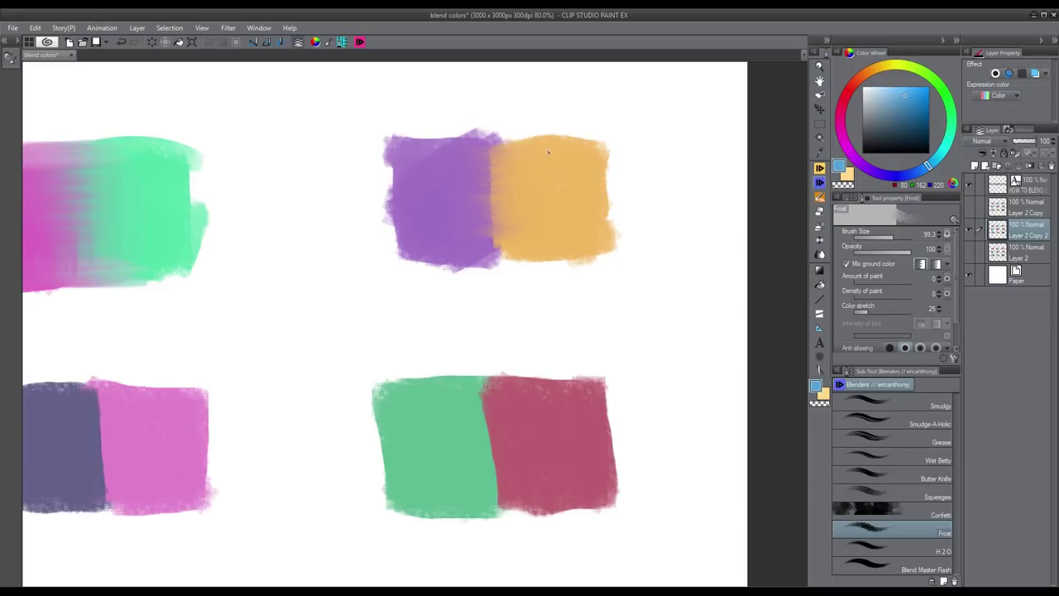
mouse_move(485, 177)
left_mouse_down()
mouse_move(537, 201)
mouse_move(524, 196)
left_mouse_up()
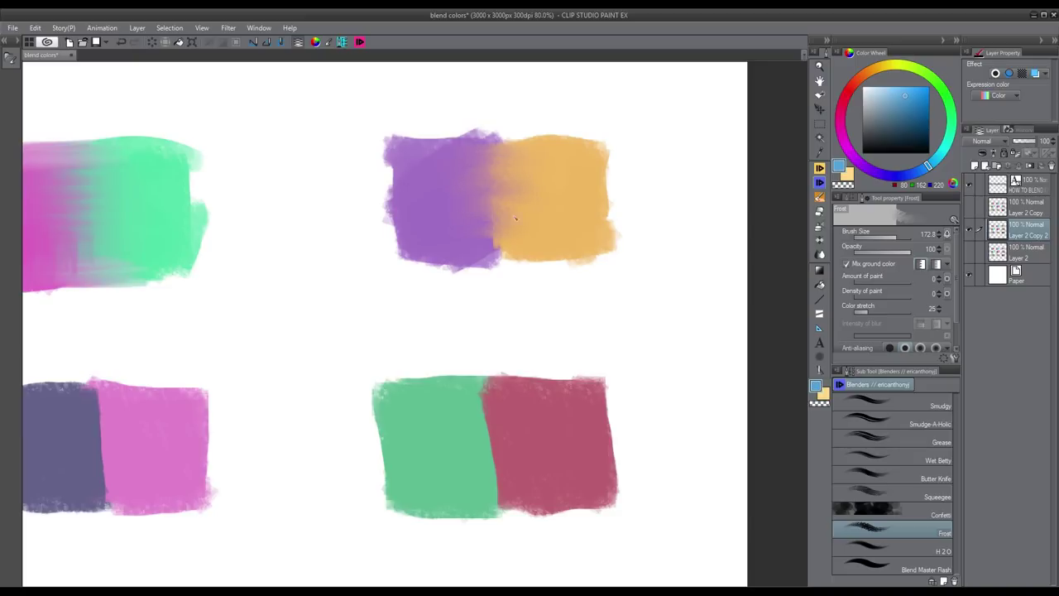
scroll(509, 248, "up", 2)
scroll(522, 207, "up", 4)
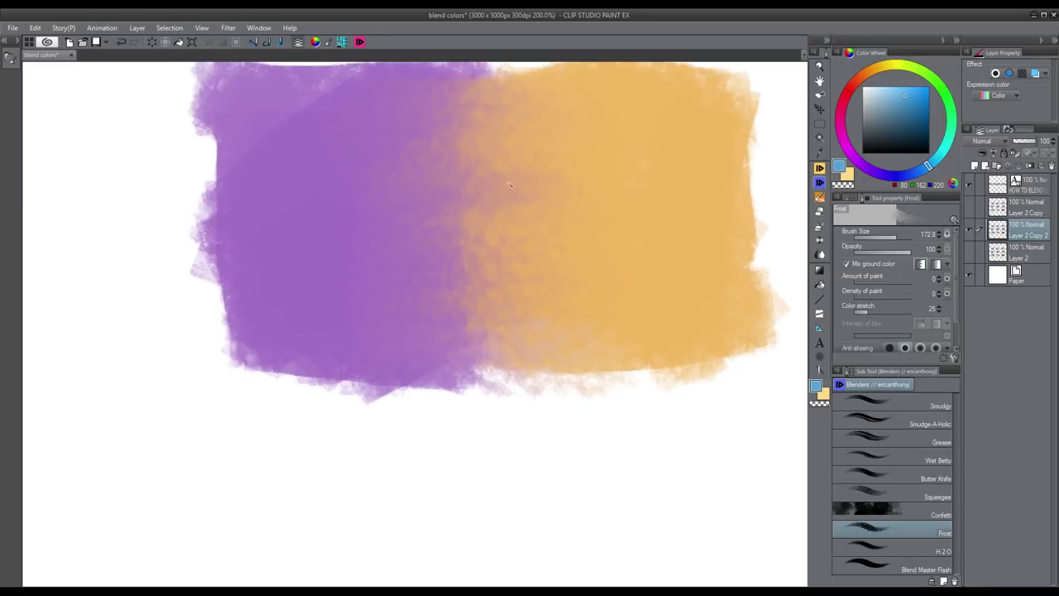
scroll(416, 152, "down", 5)
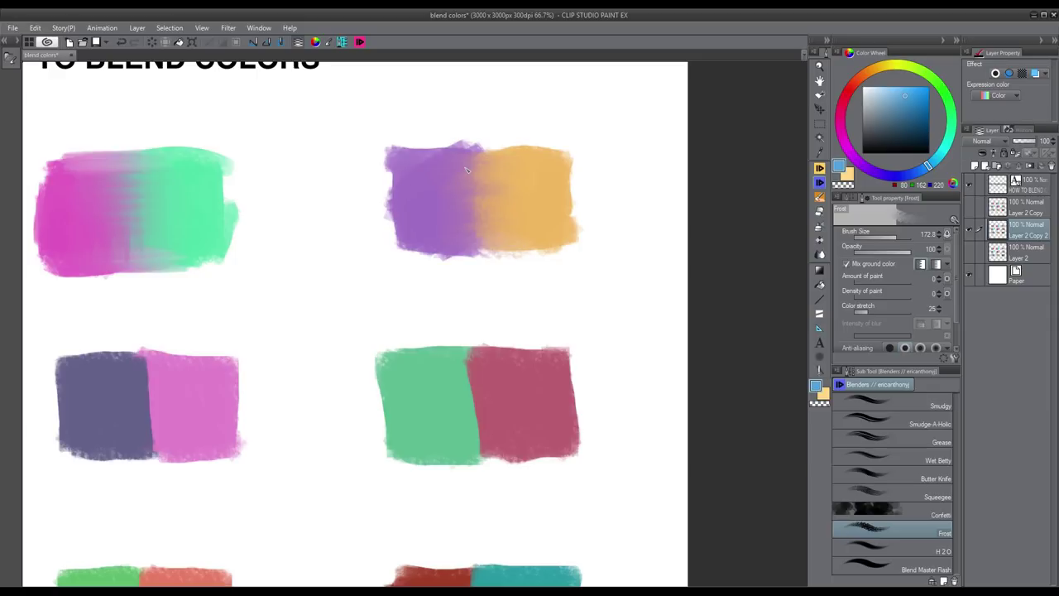
- Blend the boundary between the red and cyan swatches with the Smudge-A-Holic blender at a brush size of about 117
left_click_drag(312, 279, 477, 259)
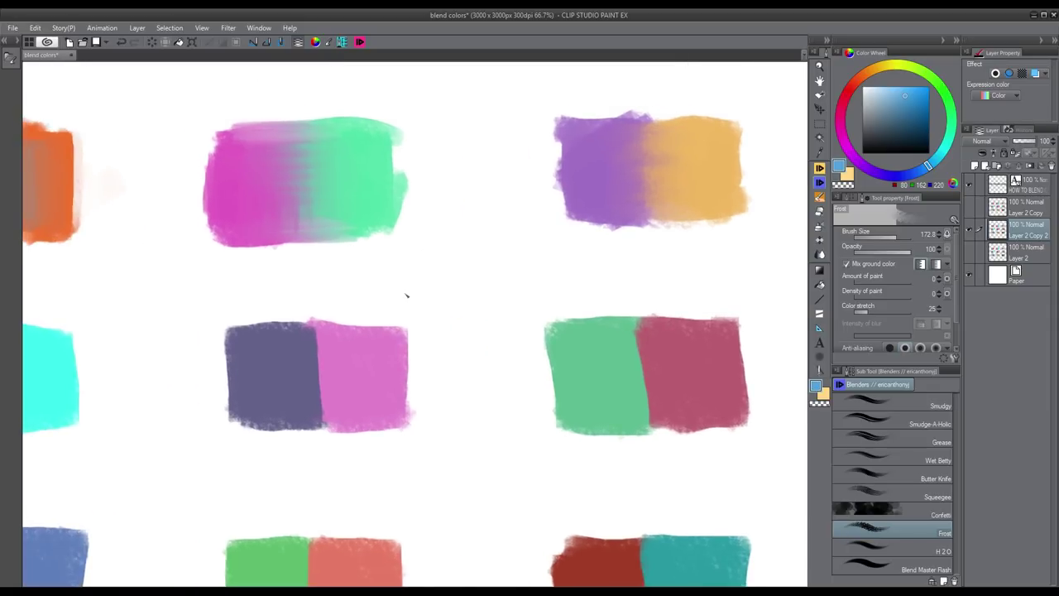
left_click_drag(322, 293, 688, 362)
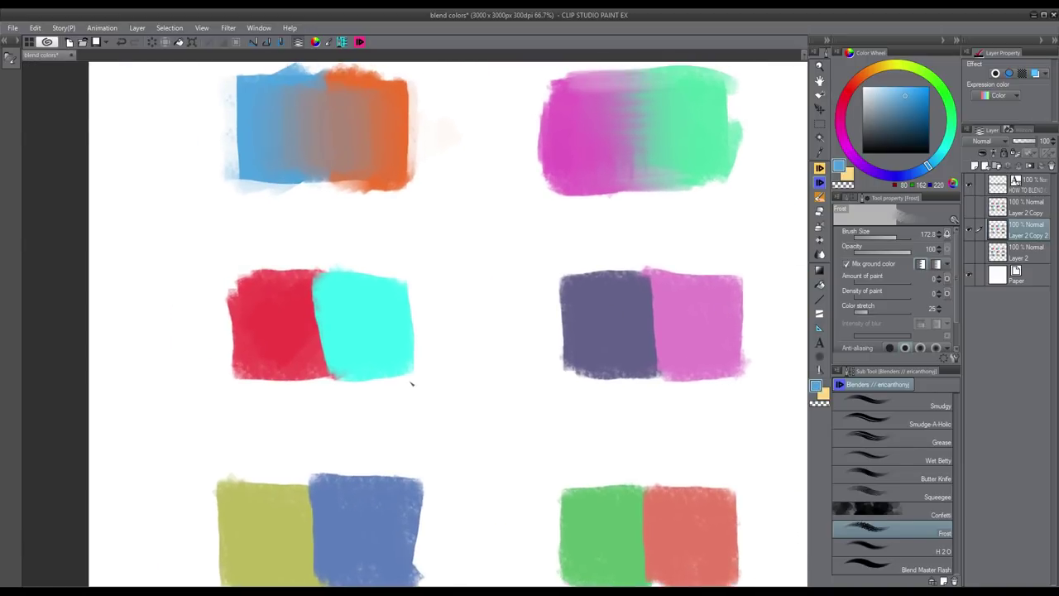
left_click(914, 421)
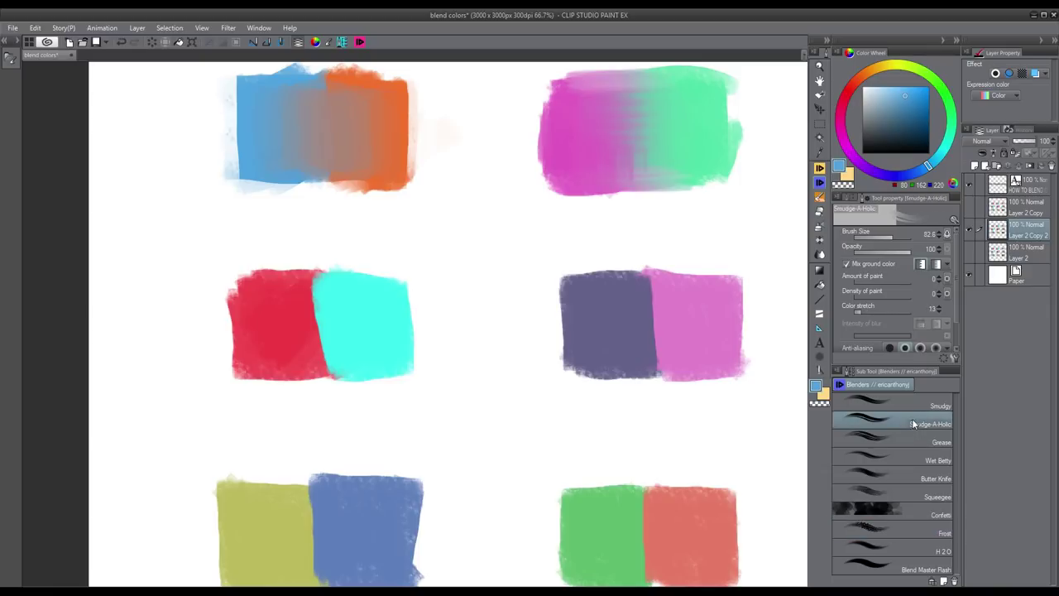
left_click_drag(372, 262, 466, 265)
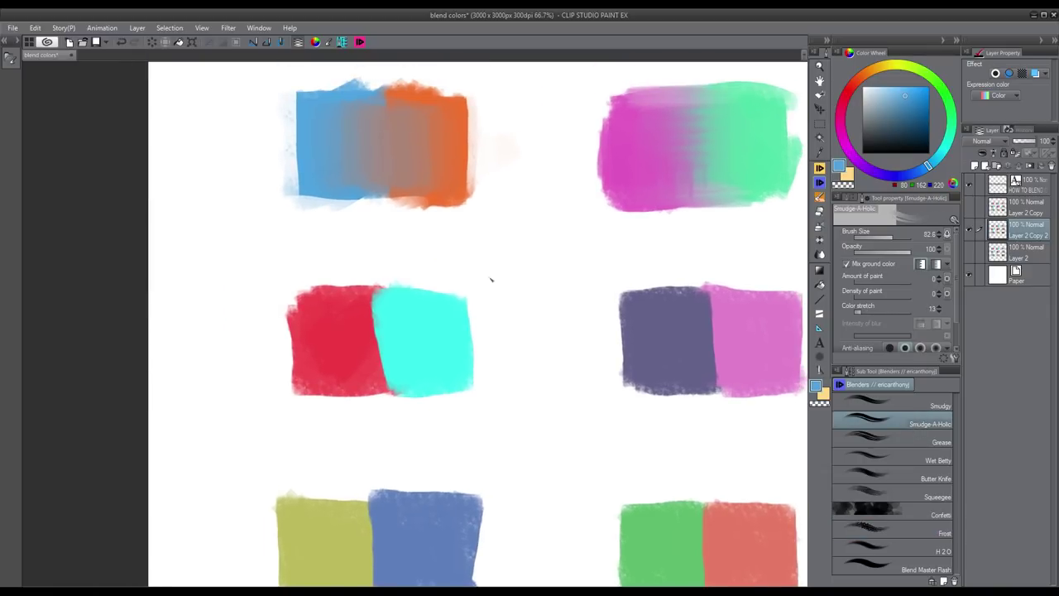
left_click_drag(365, 329, 374, 340)
mouse_move(393, 322)
left_mouse_down()
mouse_move(348, 319)
mouse_move(393, 301)
mouse_move(349, 325)
mouse_move(430, 329)
mouse_move(334, 339)
mouse_move(416, 349)
mouse_move(336, 353)
mouse_move(396, 358)
mouse_move(337, 374)
mouse_move(427, 374)
mouse_move(350, 384)
mouse_move(408, 394)
mouse_move(346, 391)
mouse_move(422, 393)
mouse_move(324, 384)
mouse_move(422, 380)
mouse_move(361, 372)
mouse_move(358, 364)
mouse_move(421, 360)
mouse_move(346, 339)
mouse_move(397, 338)
mouse_move(405, 333)
mouse_move(352, 318)
mouse_move(419, 308)
mouse_move(345, 295)
mouse_move(416, 296)
left_mouse_up()
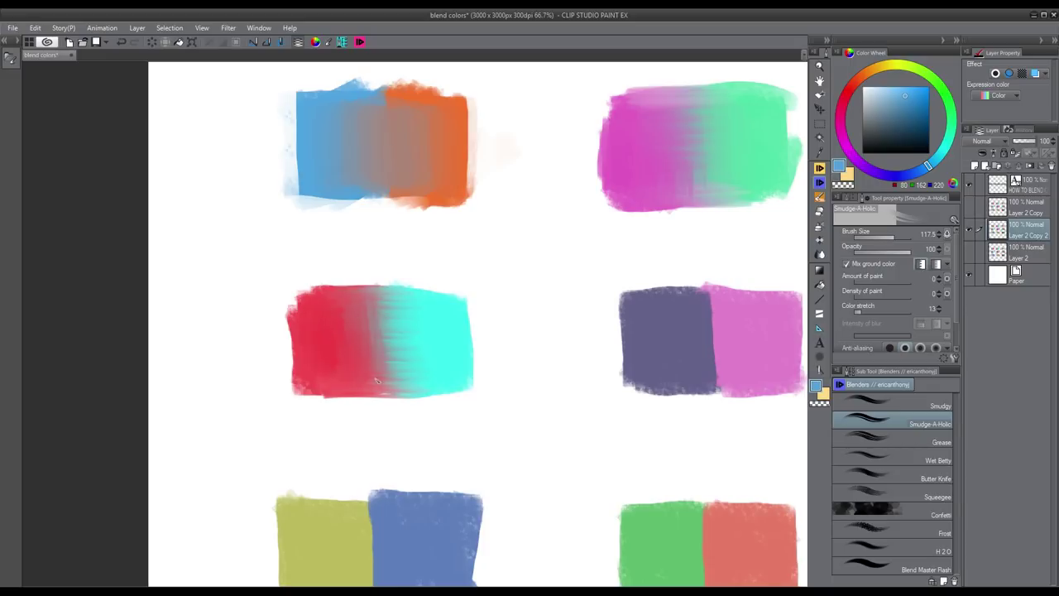
left_click_drag(380, 385, 397, 334)
mouse_move(405, 374)
left_mouse_down()
mouse_move(342, 339)
mouse_move(402, 318)
mouse_move(344, 305)
mouse_move(415, 302)
mouse_move(329, 286)
left_mouse_up()
- Switch to the Butter Knife blender for the dark purple and pink swatches and set its brush size to 131
scroll(433, 199, "right", 5)
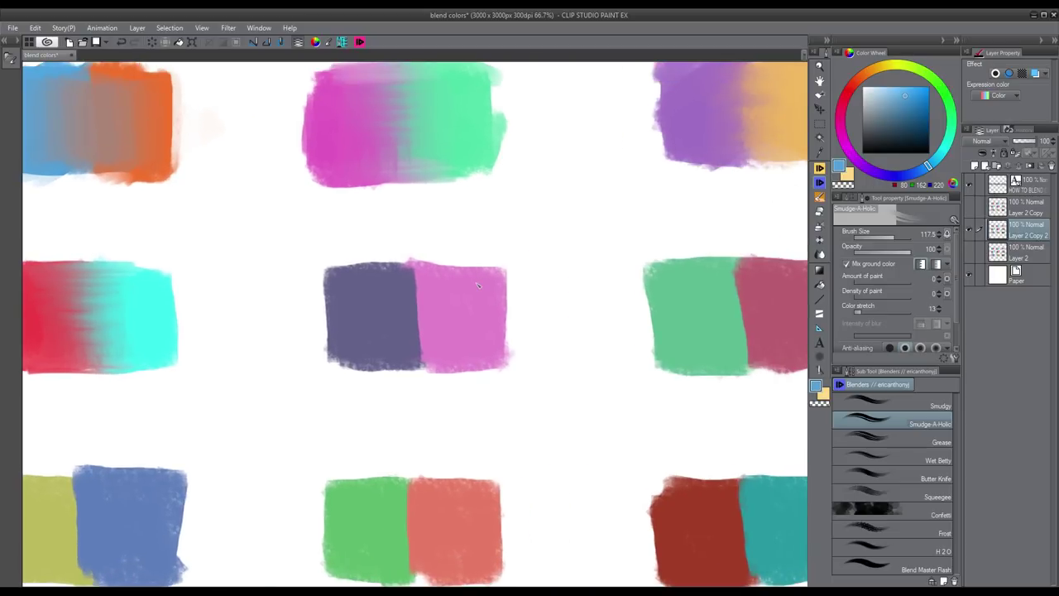
left_click(875, 472)
left_click_drag(435, 289, 460, 262)
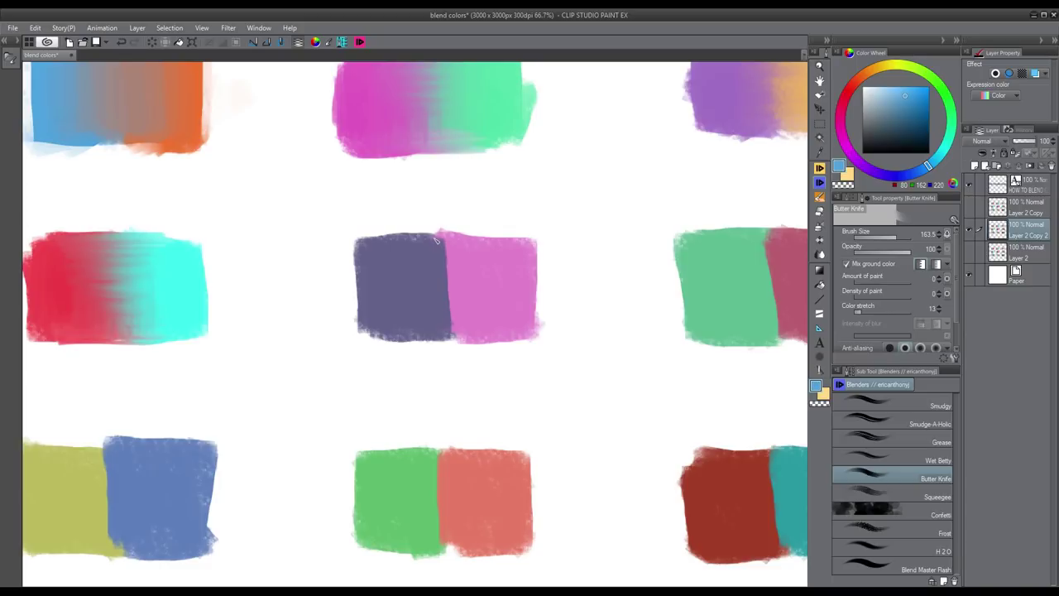
mouse_move(436, 239)
left_mouse_down()
mouse_move(427, 266)
mouse_move(439, 259)
left_mouse_up()
mouse_move(444, 265)
left_mouse_down()
mouse_move(382, 264)
mouse_move(571, 265)
left_mouse_up()
key("ctrl+z")
left_click_drag(439, 263, 497, 282)
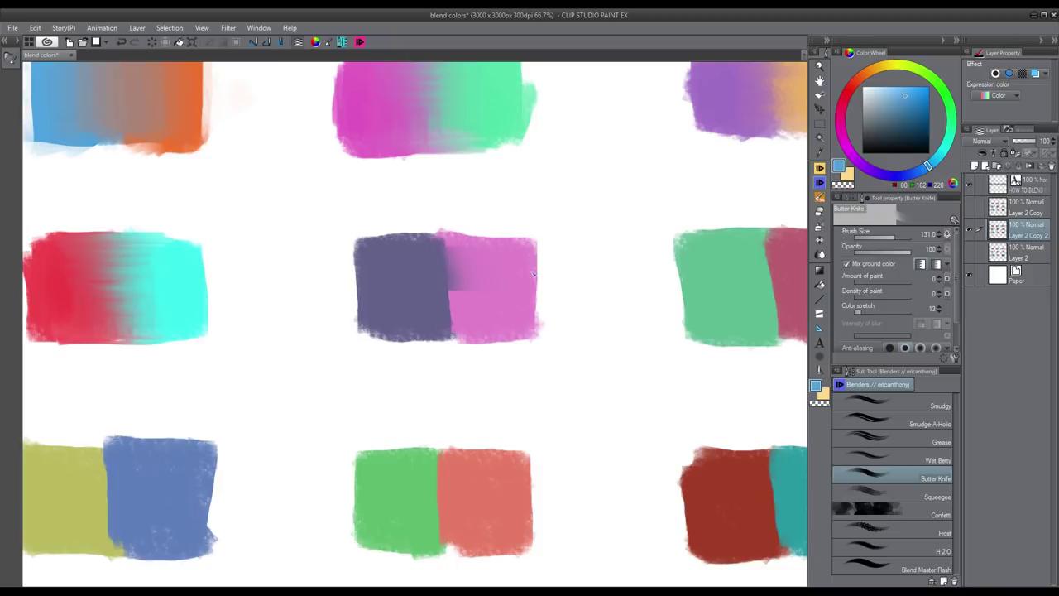
key("ctrl+z")
- Blend the boundary and lower edge of the dark purple and pink swatches with the Butter Knife blender
mouse_move(389, 276)
left_mouse_down()
mouse_move(506, 271)
mouse_move(511, 291)
mouse_move(347, 299)
mouse_move(509, 314)
mouse_move(360, 322)
mouse_move(405, 281)
mouse_move(406, 260)
mouse_move(511, 346)
left_mouse_up()
left_click_drag(432, 277, 472, 318)
left_click_drag(460, 281, 463, 353)
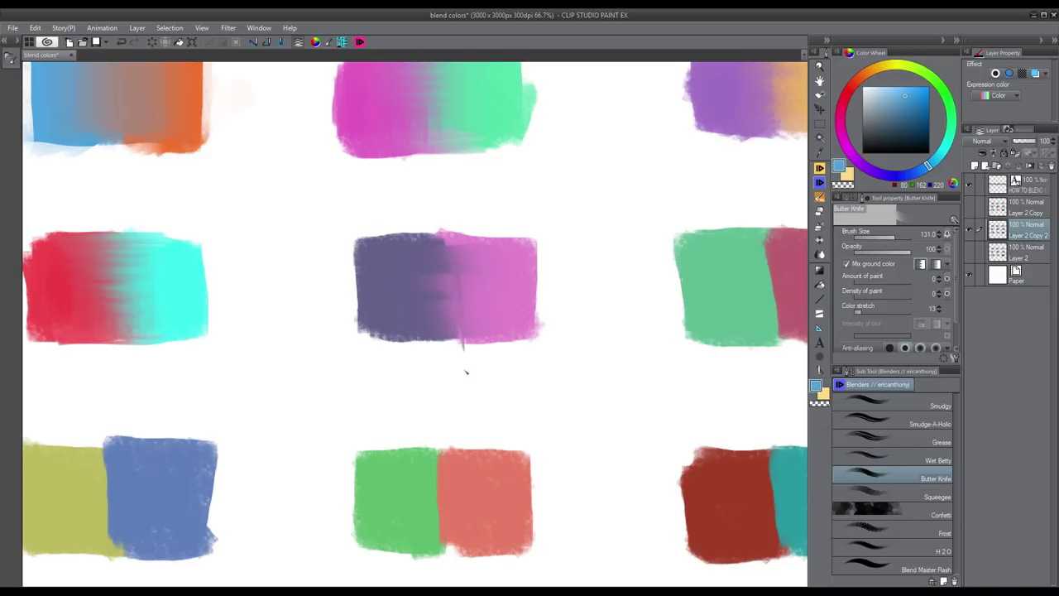
mouse_move(536, 318)
left_mouse_down()
mouse_move(455, 345)
mouse_move(369, 346)
mouse_move(513, 339)
left_mouse_up()
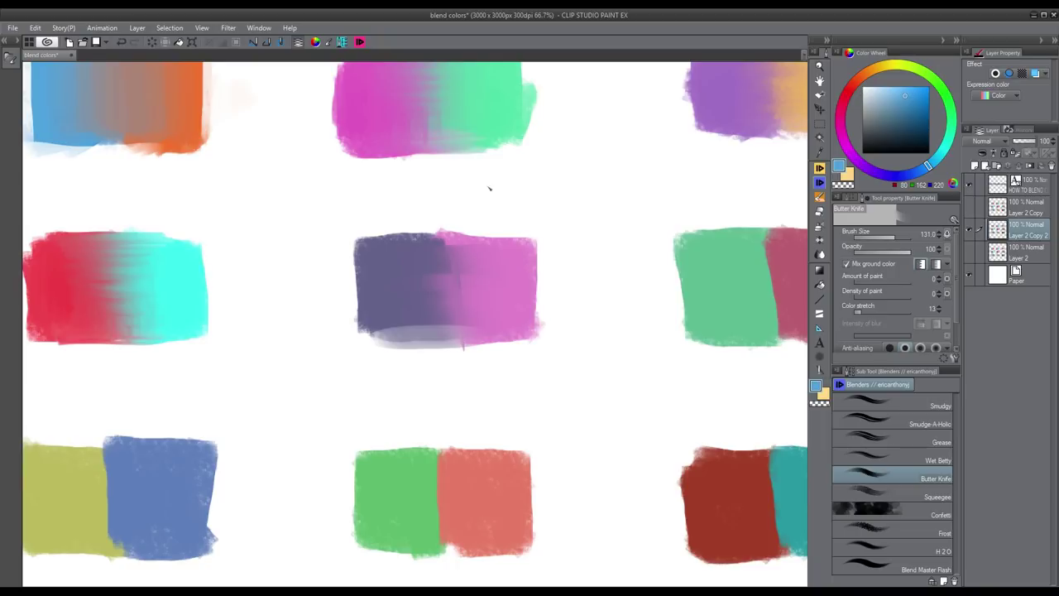
- Blend the boundary between the green and crimson swatches with the Squeegee blender at a brush size of about 119
left_click_drag(563, 248, 439, 208)
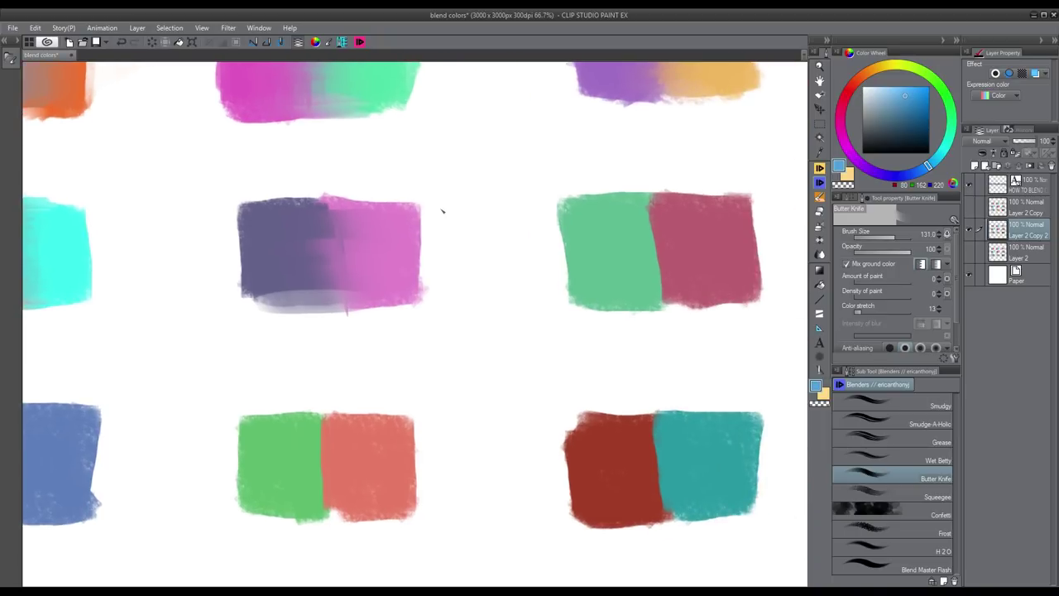
left_click_drag(558, 263, 417, 232)
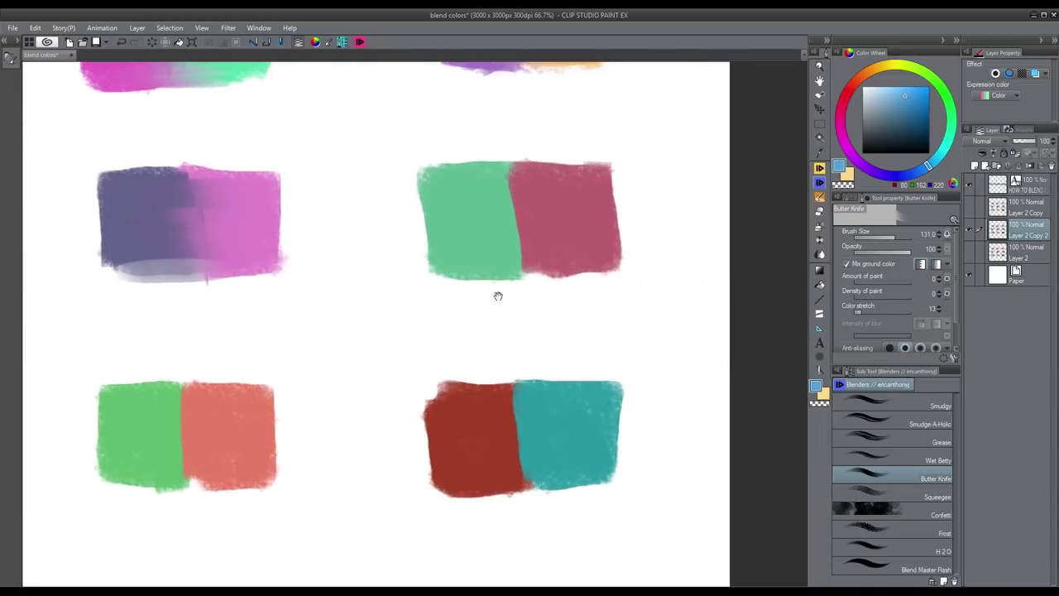
left_click(908, 494)
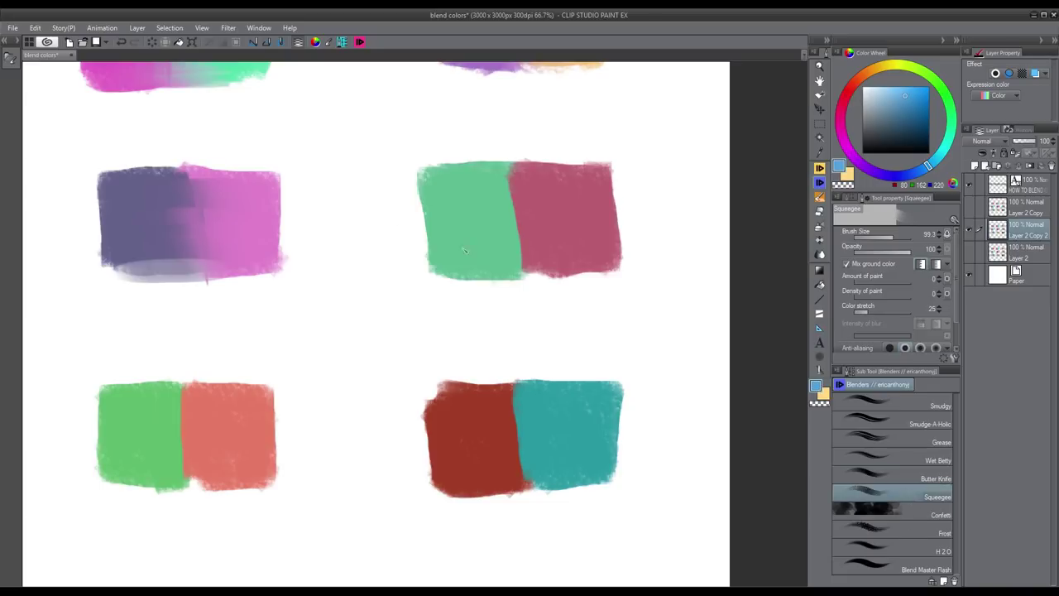
mouse_move(486, 196)
left_mouse_down()
mouse_move(576, 188)
mouse_move(524, 190)
mouse_move(572, 197)
mouse_move(545, 204)
mouse_move(472, 208)
mouse_move(537, 263)
left_mouse_up()
key("ctrl+z")
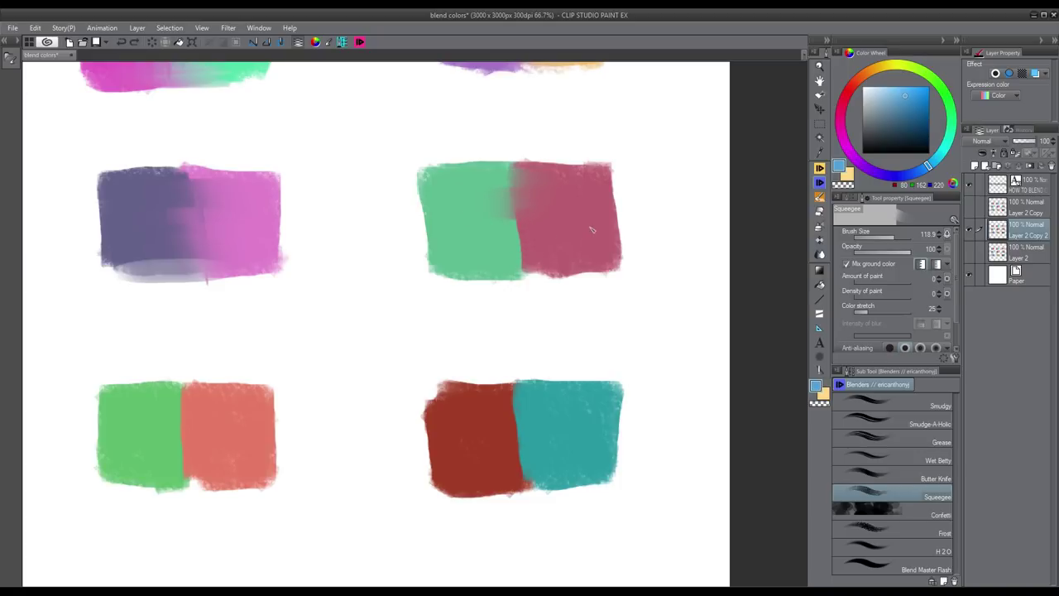
mouse_move(523, 251)
left_mouse_down()
mouse_move(445, 257)
mouse_move(578, 257)
left_mouse_up()
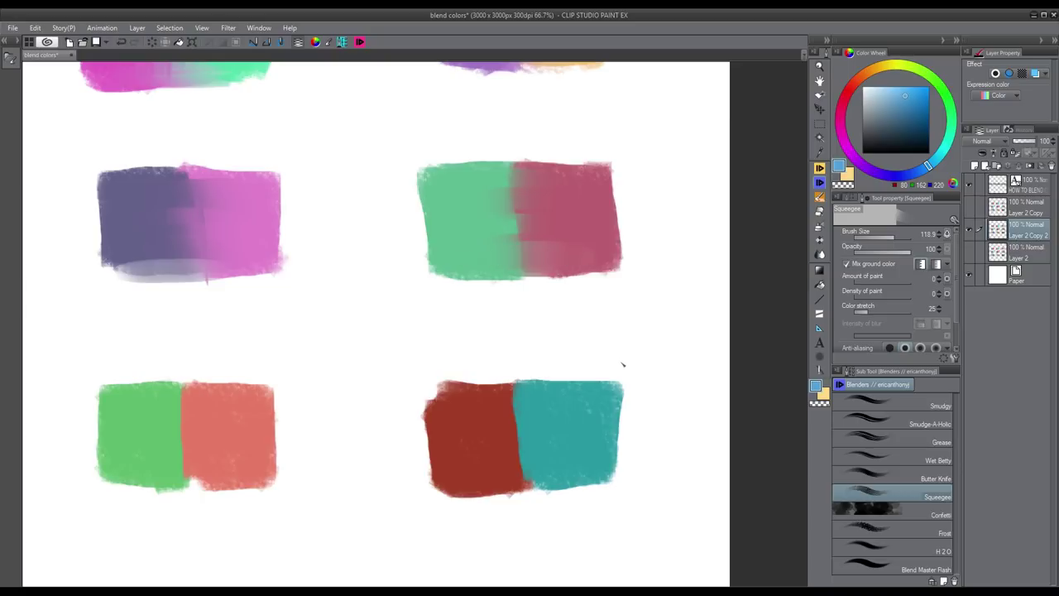
- Blend the boundary between the olive-yellow and blue swatches with the Confetti blender, enlarging its brush size to about 162
left_click_drag(469, 323, 548, 304)
left_click_drag(354, 303, 480, 262)
left_click_drag(392, 293, 516, 279)
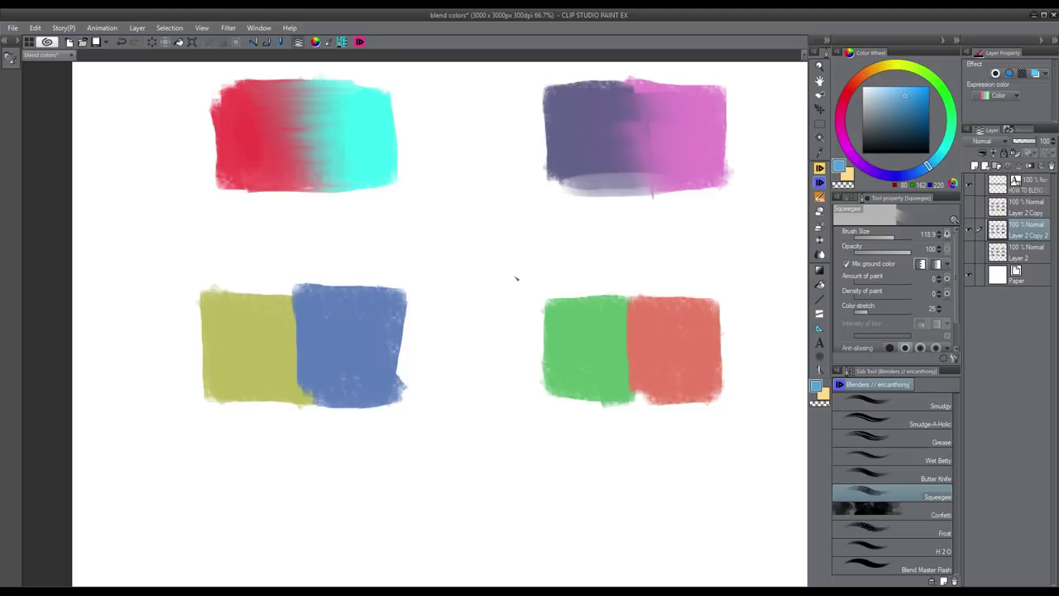
left_click(912, 511)
left_click_drag(449, 300, 293, 337)
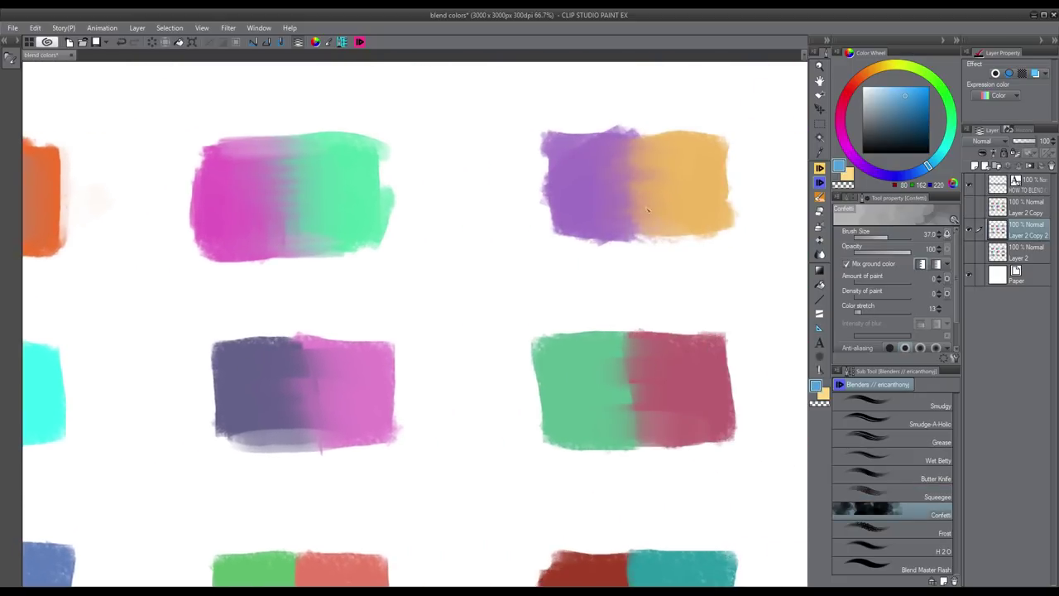
left_click_drag(442, 339, 516, 213)
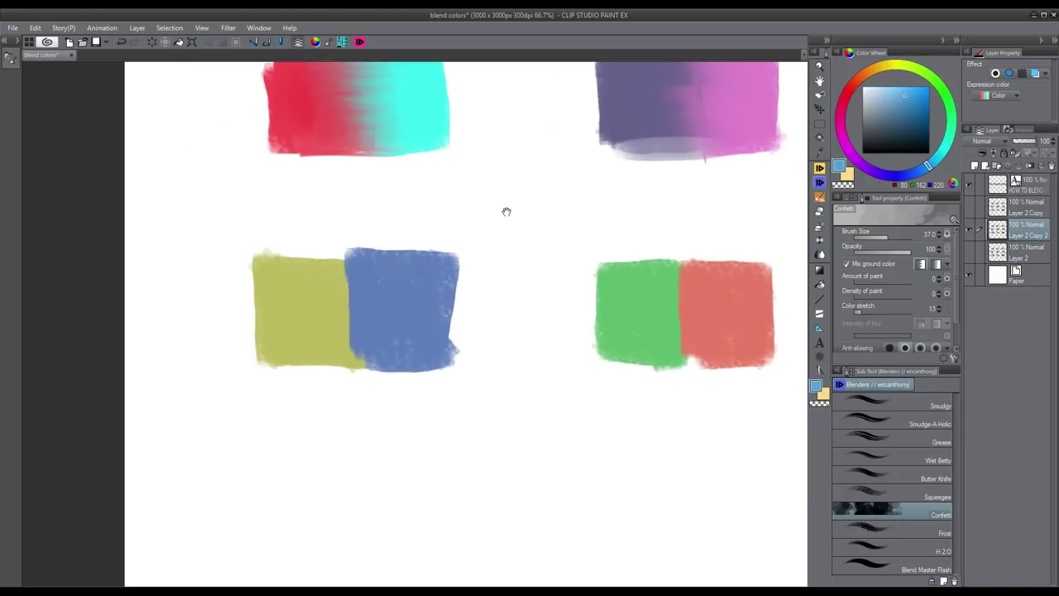
mouse_move(407, 319)
left_mouse_down()
mouse_move(364, 324)
mouse_move(403, 340)
mouse_move(358, 319)
mouse_move(345, 286)
mouse_move(317, 278)
mouse_move(352, 252)
mouse_move(324, 252)
left_mouse_up()
mouse_move(354, 333)
left_mouse_down()
mouse_move(392, 358)
mouse_move(306, 374)
left_mouse_up()
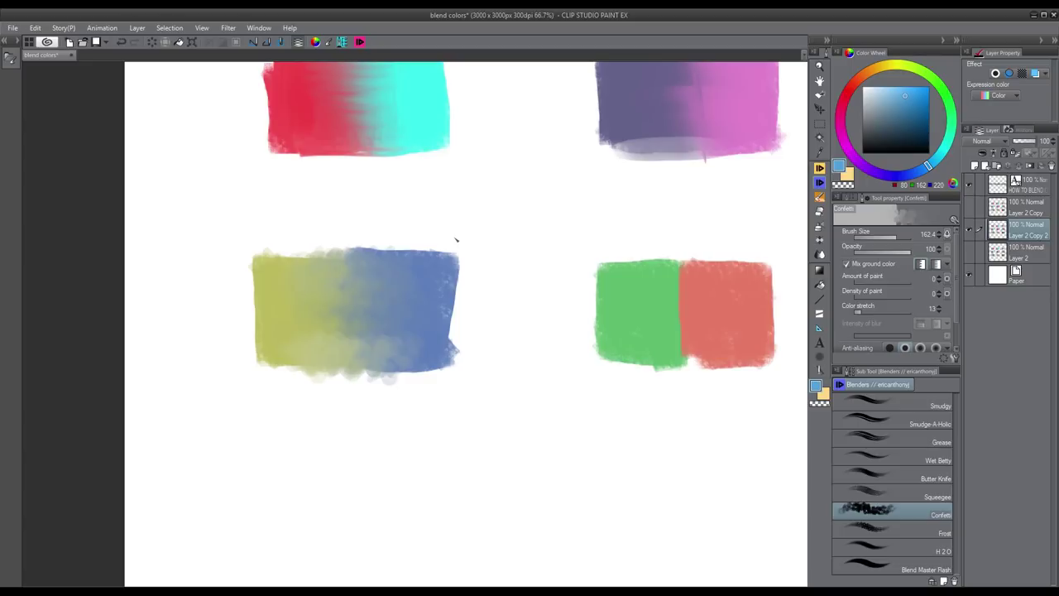
- Blend the boundary between the green and coral swatches with the Blend Master Flash blender at a brush size of about 121
left_click_drag(562, 253, 411, 237)
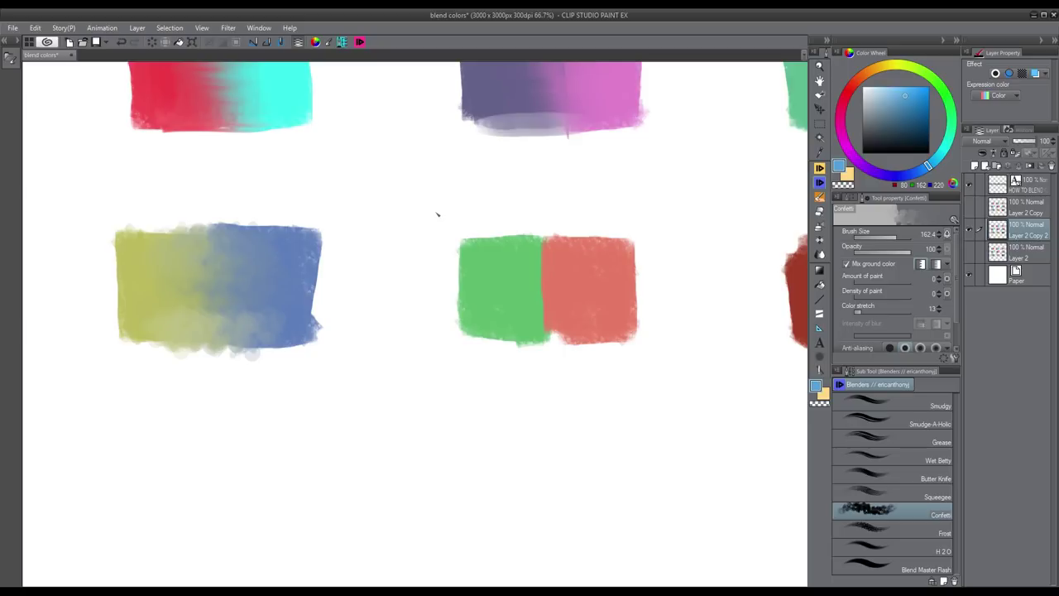
left_click(921, 571)
left_click_drag(544, 237, 472, 230)
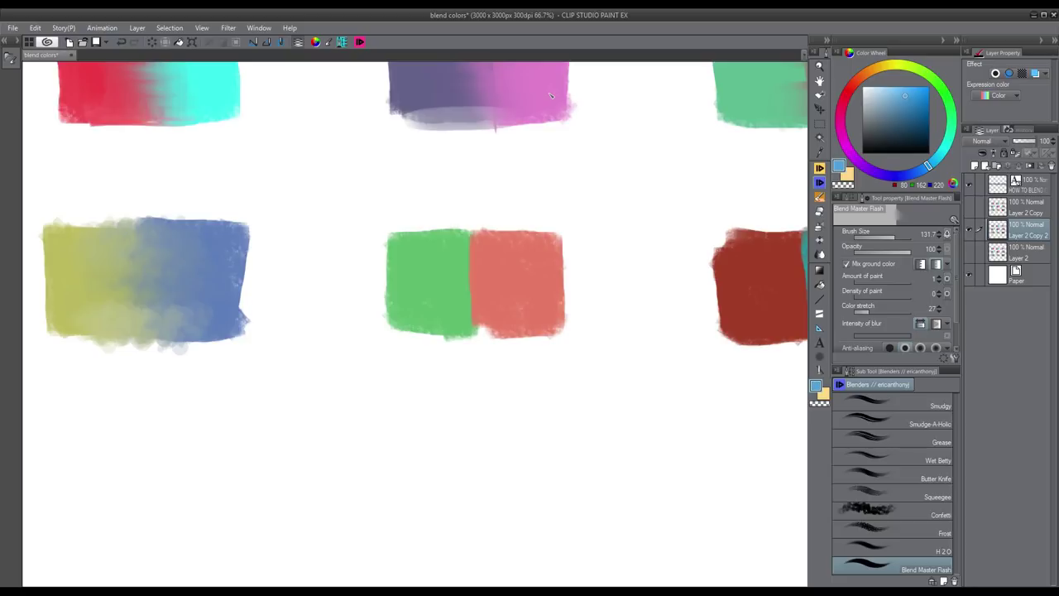
mouse_move(456, 260)
left_mouse_down()
mouse_move(469, 267)
mouse_move(423, 276)
left_mouse_up()
left_click_drag(482, 325, 503, 321)
- Blend the boundary between the dark red and teal swatches with the H2O blender at a brush size of about 184
left_click_drag(476, 288, 346, 281)
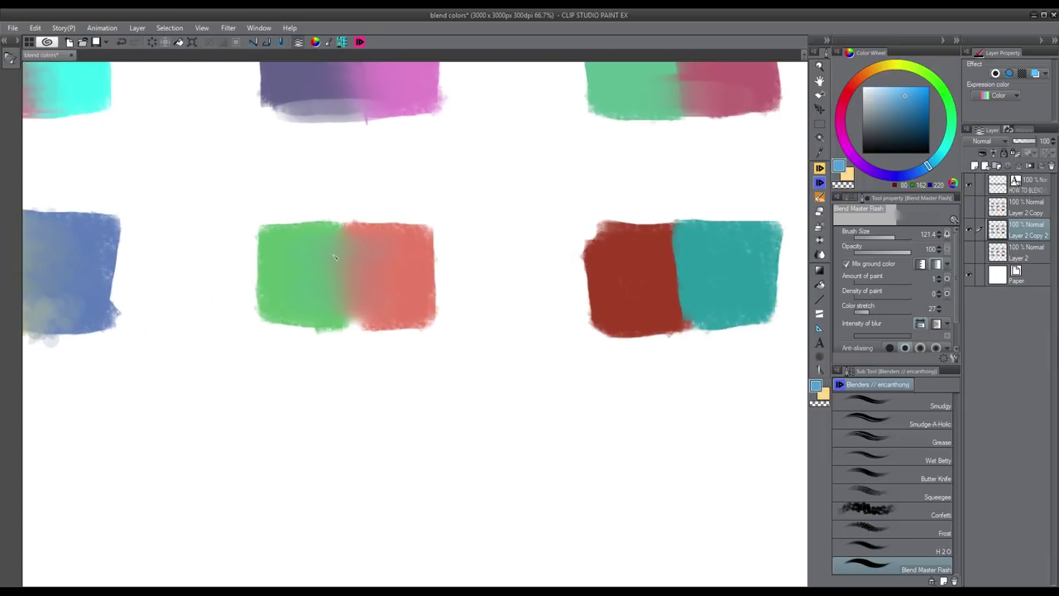
left_click_drag(600, 241, 462, 237)
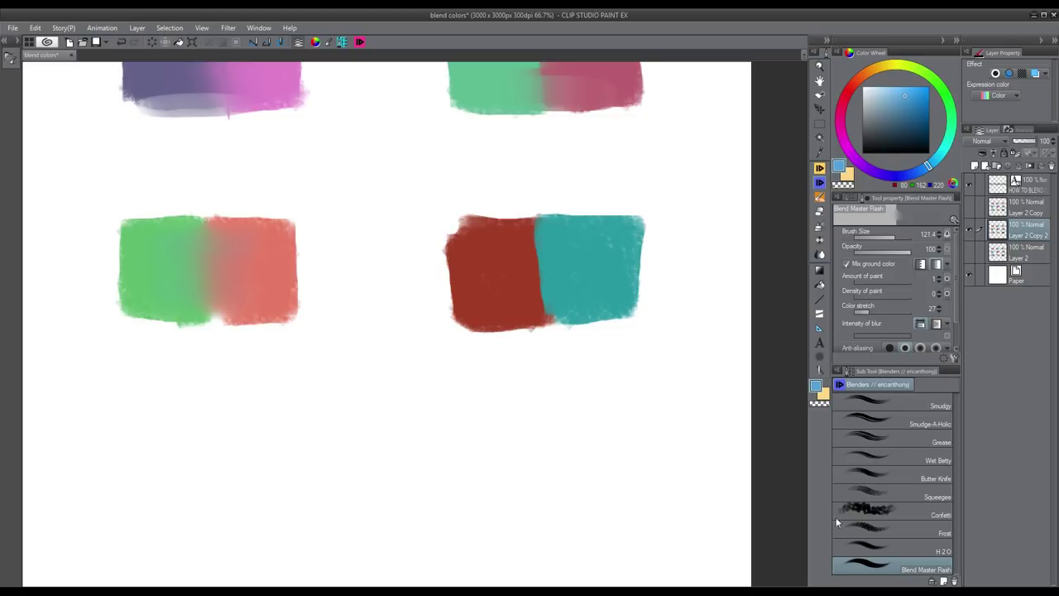
left_click(884, 547)
left_click_drag(542, 250, 513, 255)
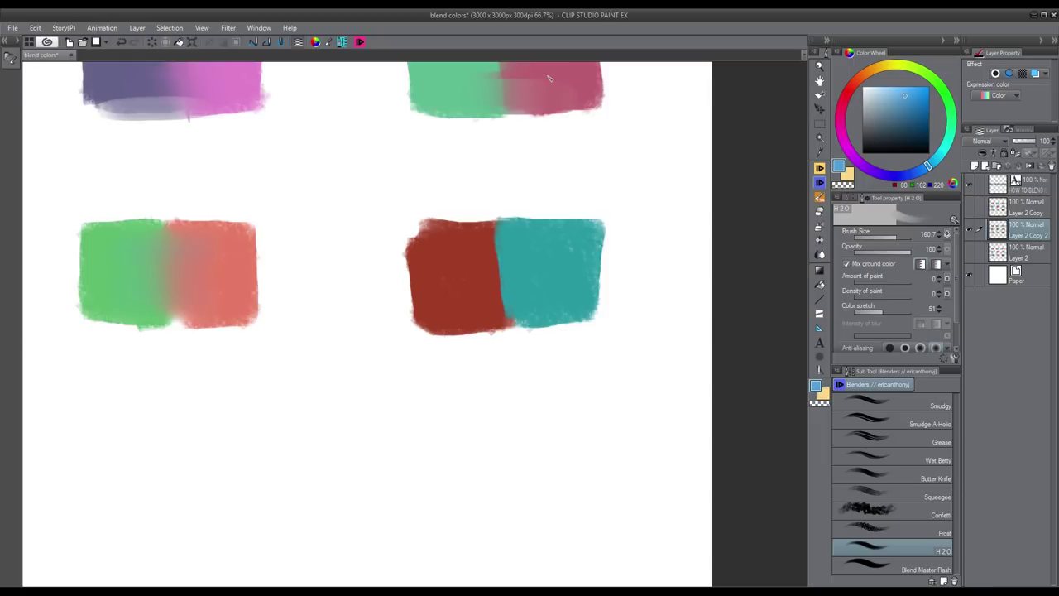
left_click_drag(486, 271, 476, 266, "ctrl+alt")
mouse_move(510, 258)
left_mouse_down()
mouse_move(472, 287)
mouse_move(557, 289)
mouse_move(465, 308)
mouse_move(542, 317)
left_mouse_up()
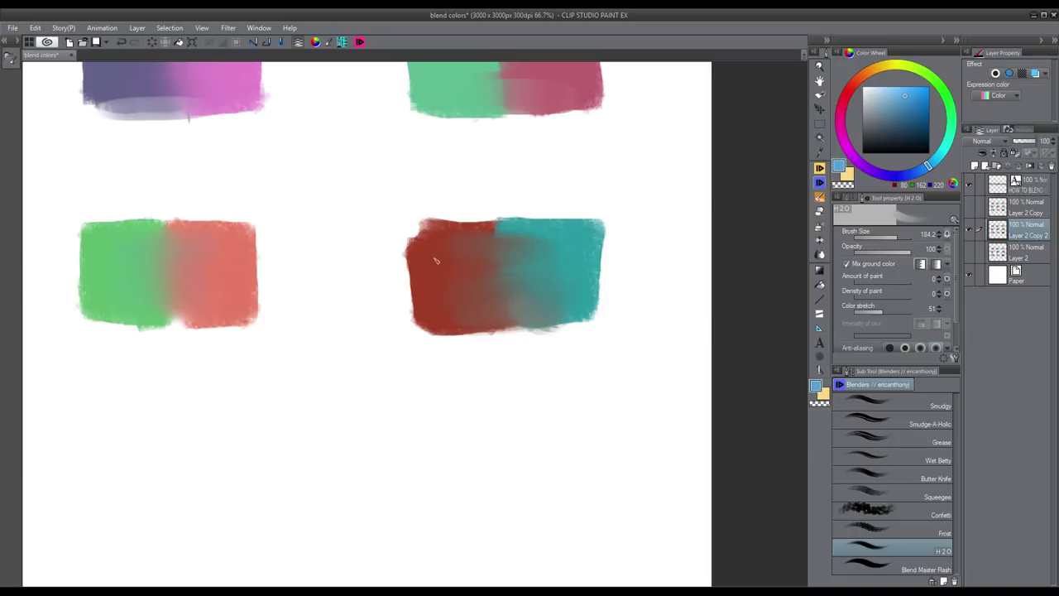
mouse_move(524, 260)
left_mouse_down()
mouse_move(459, 242)
mouse_move(535, 237)
mouse_move(457, 234)
mouse_move(560, 273)
left_mouse_up()
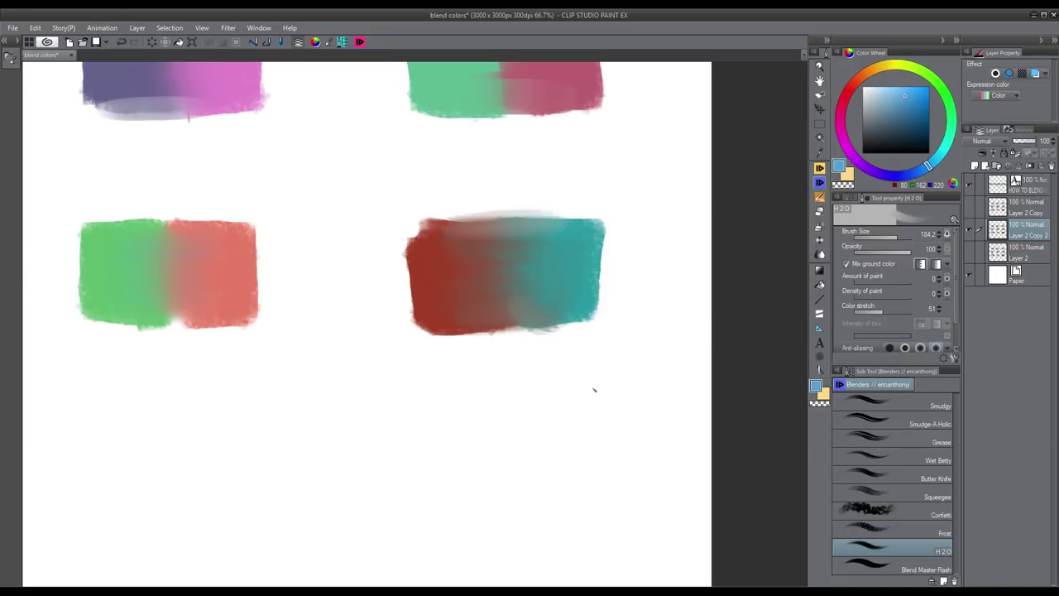
scroll(554, 395, "down", 5)
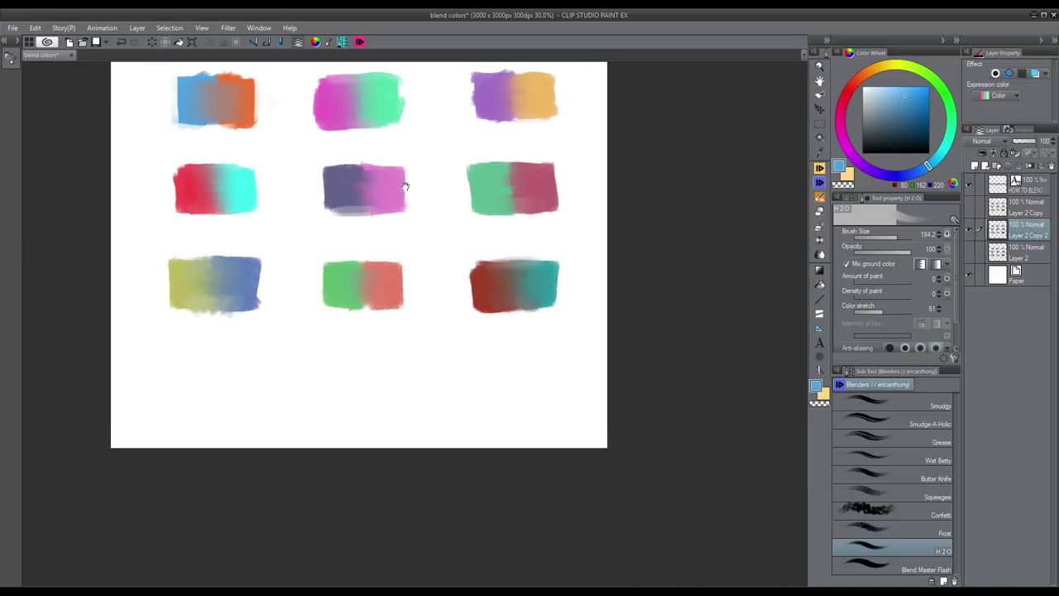
left_click_drag(405, 186, 480, 264)
scroll(466, 253, "up", 3)
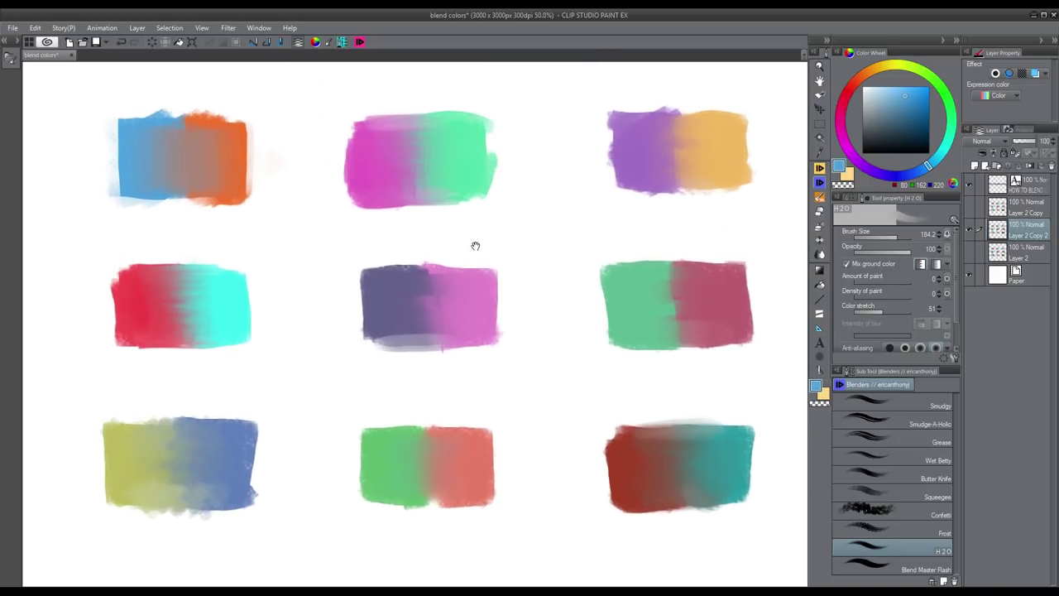